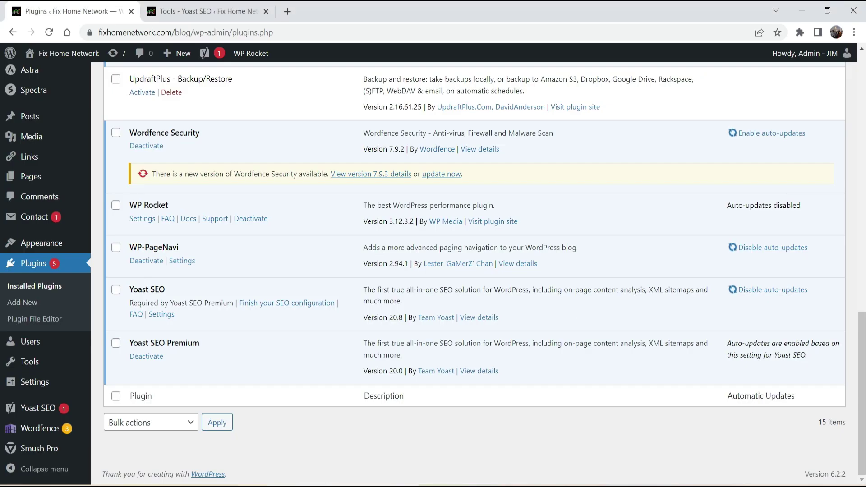
Show the Installed Plugins list with Yoast SEO 20.8 and Yoast SEO Premium 20.0 active.
{"action": "left_click", "coordinate": [381, 454]}
{"action": "scroll", "coordinate": [353, 312], "scroll_direction": "up", "scroll_amount": 6}
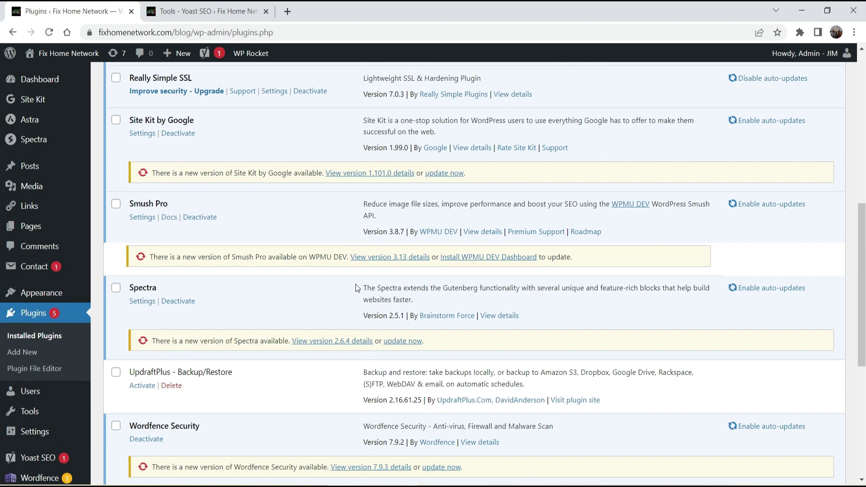
{"action": "scroll", "coordinate": [357, 284], "scroll_direction": "down", "scroll_amount": 6}
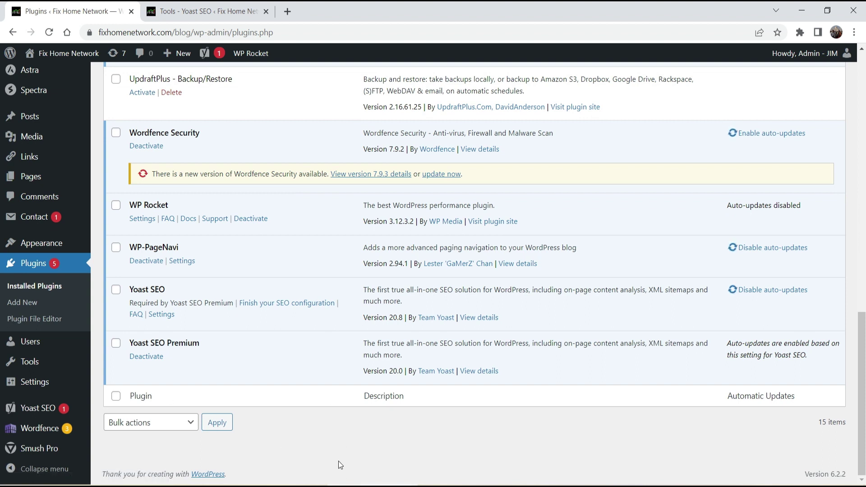
{"action": "mouse_move", "coordinate": [38, 411]}
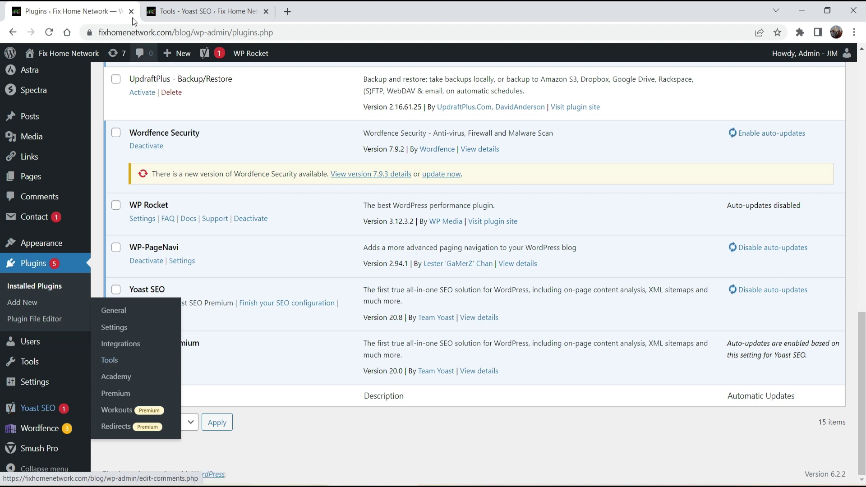
Run Yoast's SEO data optimization on the Yoast SEO Tools page until it completes.
{"action": "left_click", "coordinate": [199, 11]}
{"action": "scroll", "coordinate": [519, 248], "scroll_direction": "down", "scroll_amount": 3}
{"action": "scroll", "coordinate": [580, 248], "scroll_direction": "up", "scroll_amount": 3}
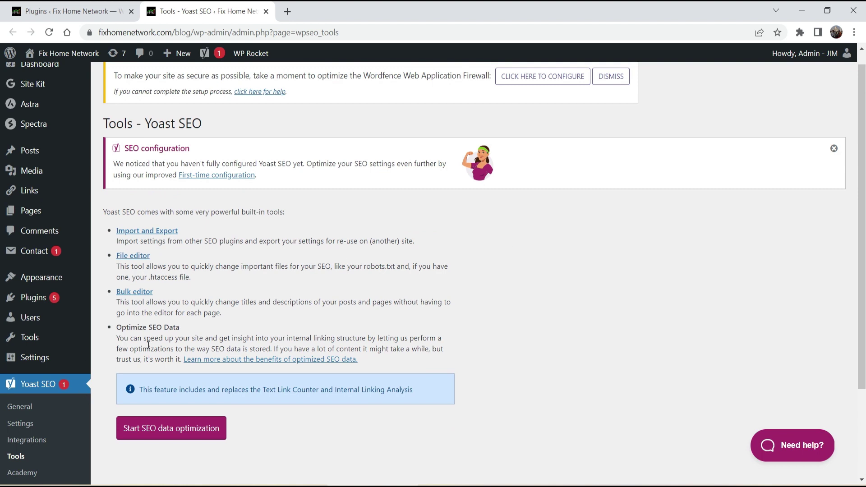
{"action": "left_click", "coordinate": [159, 434]}
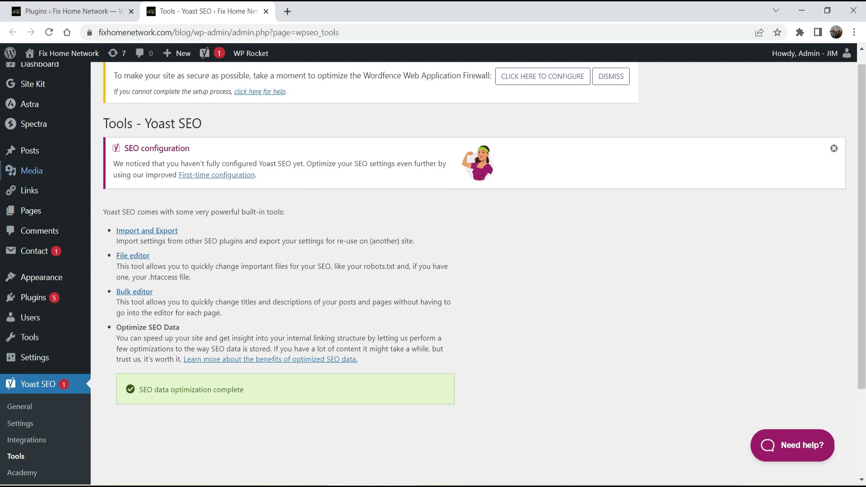
{"action": "left_click", "coordinate": [27, 152]}
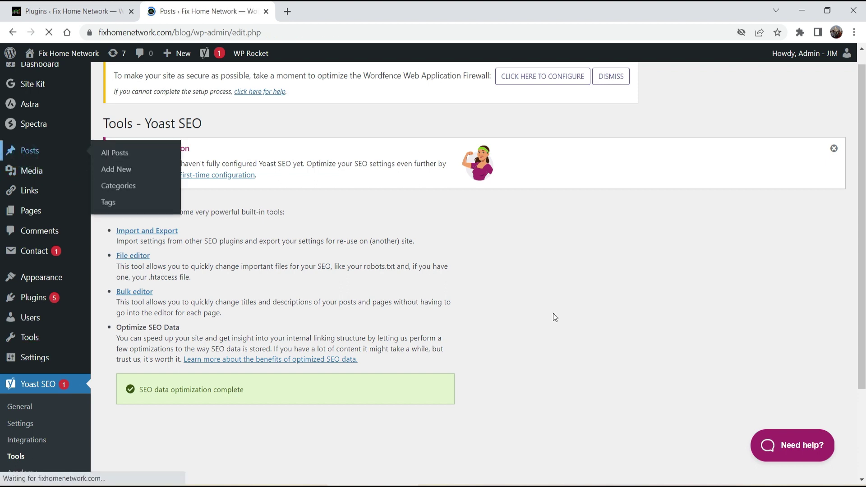
Open the 'Linksys AC1200 setup' post in the block editor in a new tab.
{"action": "scroll", "coordinate": [484, 270], "scroll_direction": "down", "scroll_amount": 3}
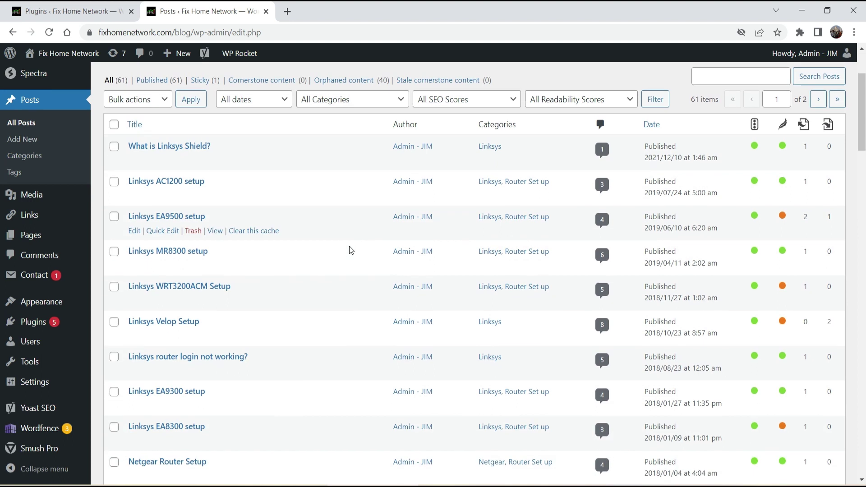
{"action": "right_click", "coordinate": [134, 196]}
{"action": "left_click", "coordinate": [167, 204]}
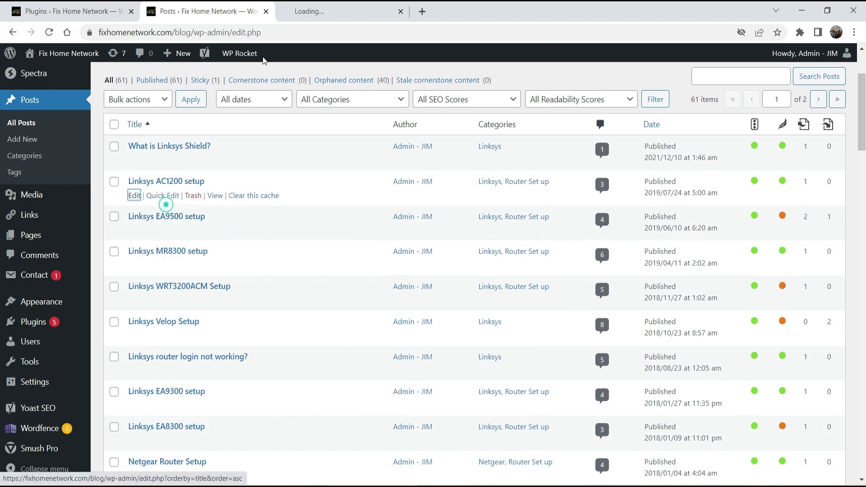
{"action": "left_click", "coordinate": [334, 12]}
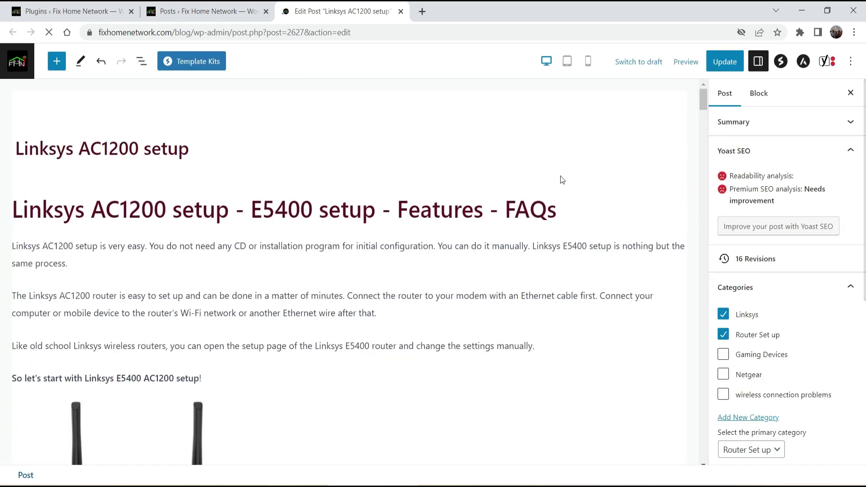
Expand the Yoast Premium internal linking suggestions, listing 'Linksys router setup' and 'Linksys E1000 Cisco connect software'.
{"action": "scroll", "coordinate": [572, 217], "scroll_direction": "down", "scroll_amount": 15}
{"action": "scroll", "coordinate": [559, 227], "scroll_direction": "down", "scroll_amount": 20}
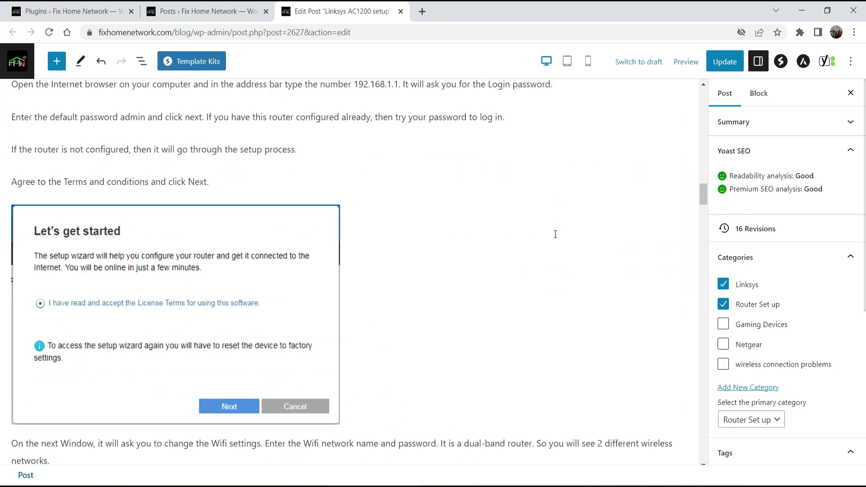
{"action": "scroll", "coordinate": [548, 232], "scroll_direction": "down", "scroll_amount": 15}
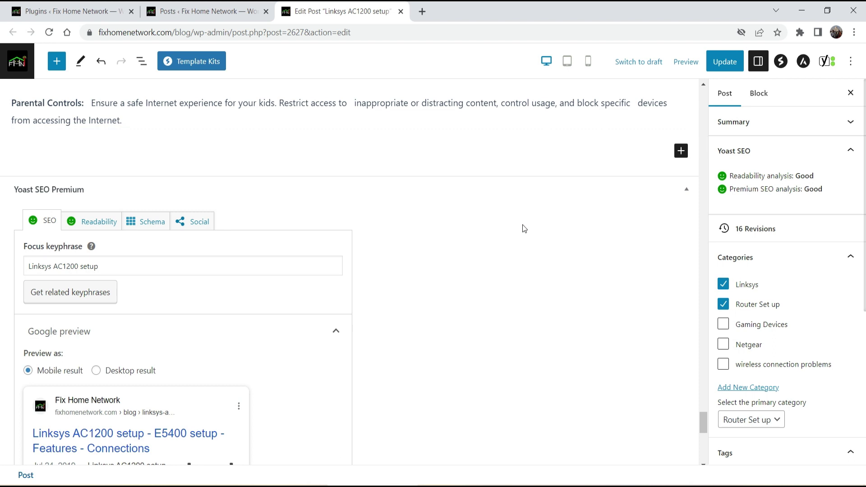
{"action": "scroll", "coordinate": [519, 227], "scroll_direction": "down", "scroll_amount": 2}
{"action": "scroll", "coordinate": [219, 194], "scroll_direction": "down", "scroll_amount": 5}
{"action": "scroll", "coordinate": [219, 194], "scroll_direction": "down", "scroll_amount": 3}
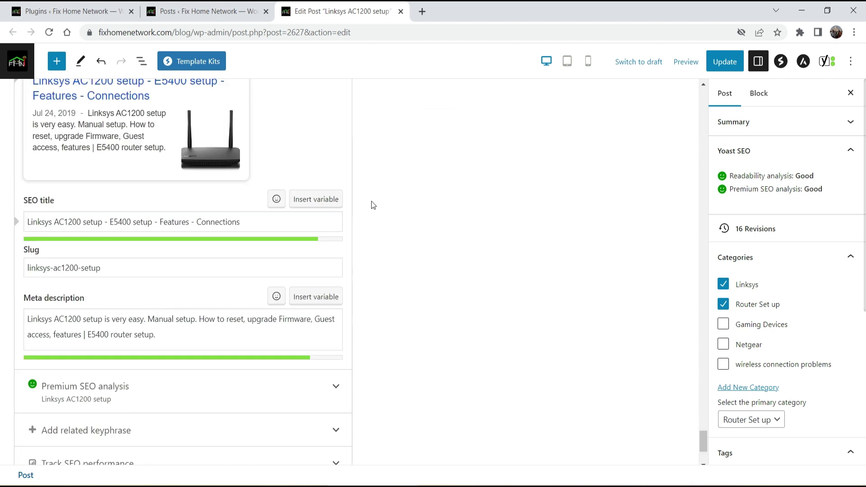
{"action": "scroll", "coordinate": [441, 216], "scroll_direction": "down", "scroll_amount": 2}
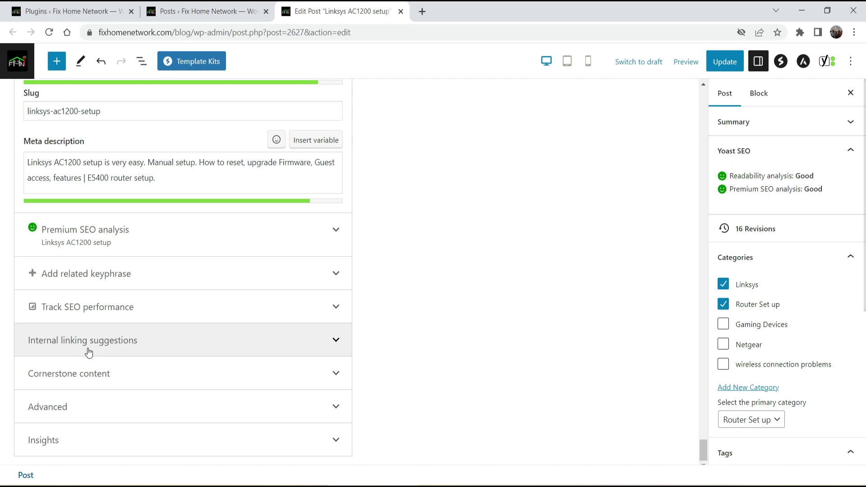
{"action": "left_click", "coordinate": [189, 343]}
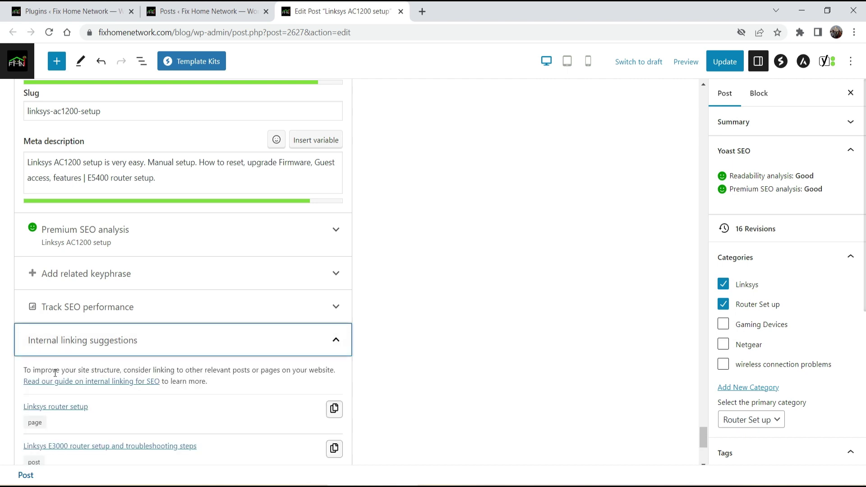
{"action": "scroll", "coordinate": [56, 373], "scroll_direction": "down", "scroll_amount": 2}
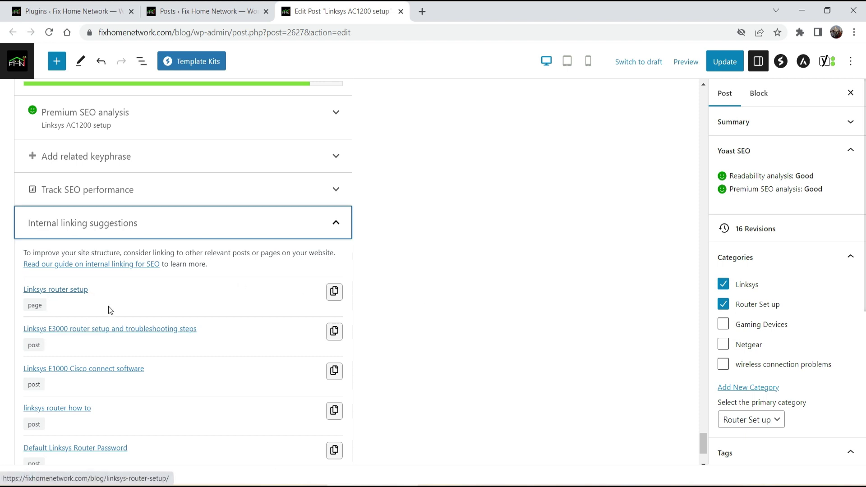
{"action": "scroll", "coordinate": [97, 289], "scroll_direction": "down", "scroll_amount": 1}
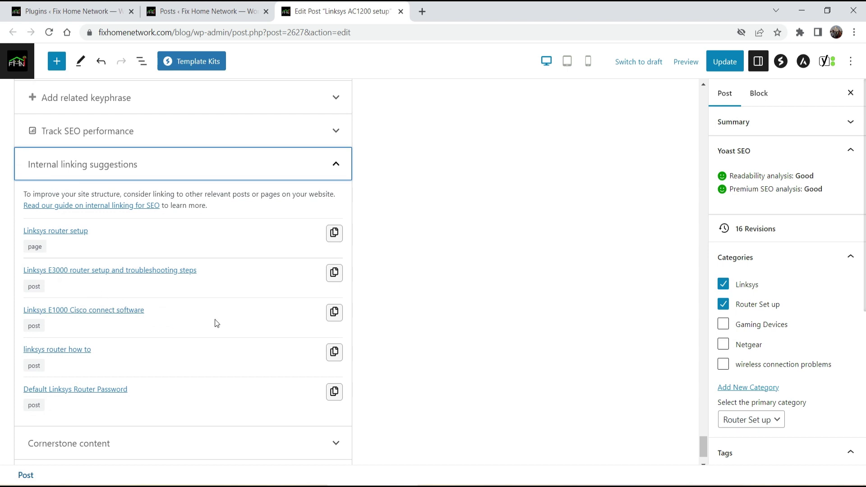
{"action": "scroll", "coordinate": [392, 199], "scroll_direction": "up", "scroll_amount": 10}
{"action": "scroll", "coordinate": [384, 203], "scroll_direction": "up", "scroll_amount": 5}
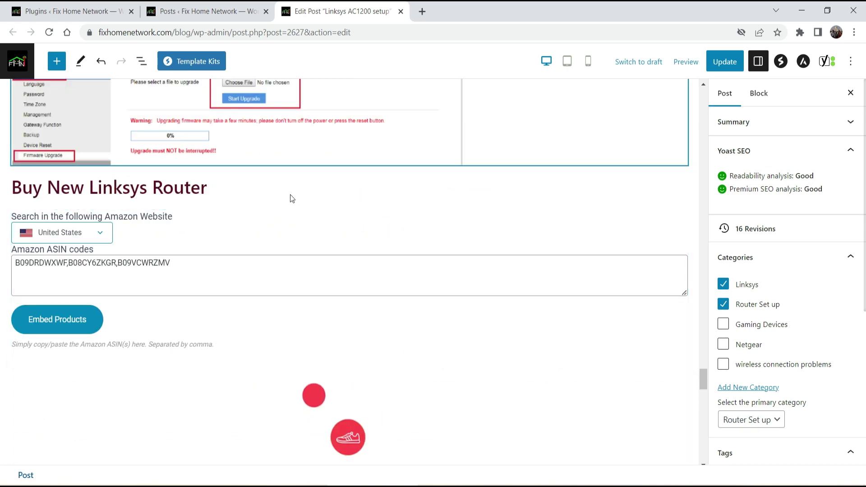
{"action": "scroll", "coordinate": [350, 228], "scroll_direction": "down", "scroll_amount": 5}
Select the 'Linksys router setup' suggestion text and place the cursor at the end of the reset instructions.
{"action": "scroll", "coordinate": [352, 226], "scroll_direction": "down", "scroll_amount": 8}
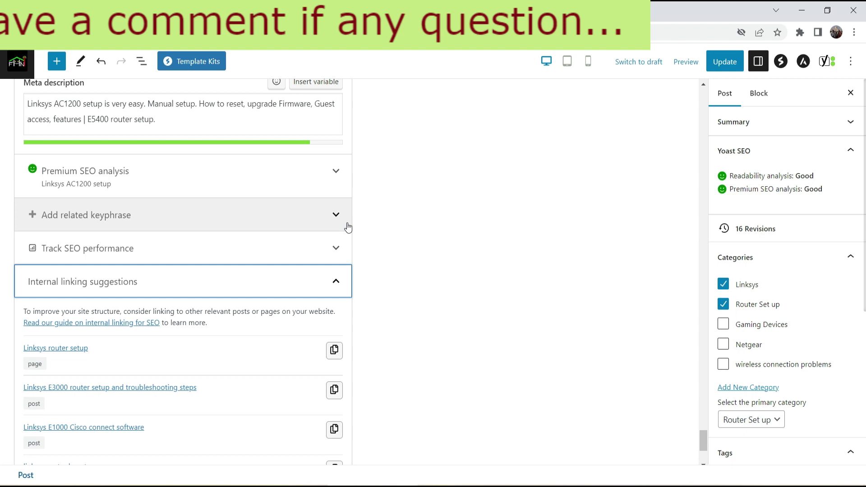
{"action": "scroll", "coordinate": [110, 233], "scroll_direction": "down", "scroll_amount": 3}
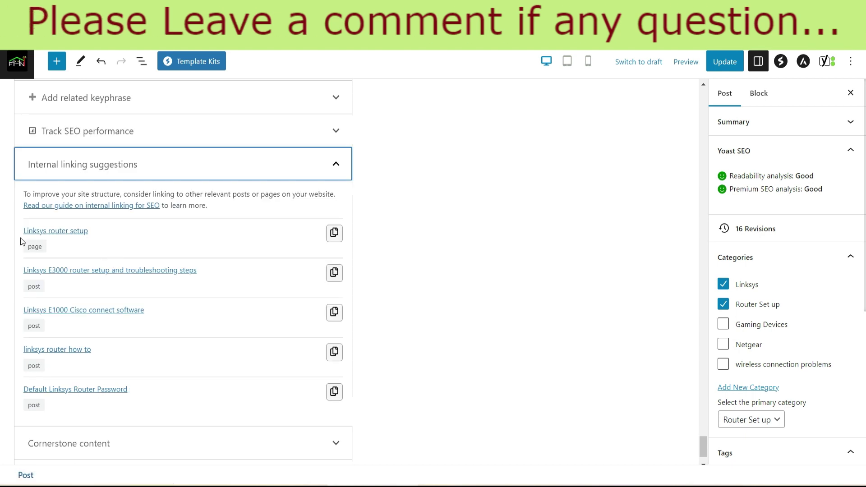
{"action": "left_click_drag", "start_coordinate": [21, 232], "coordinate": [96, 234]}
{"action": "scroll", "coordinate": [408, 238], "scroll_direction": "up", "scroll_amount": 15}
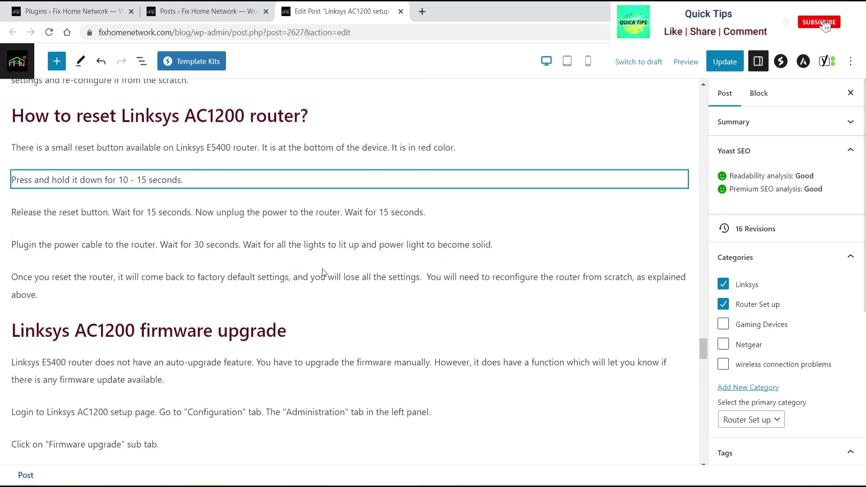
{"action": "left_click", "coordinate": [71, 295]}
Add a new paragraph reading 'Linksys router setup' below the reset instructions and select it.
{"action": "key", "text": "Return"}
{"action": "type", "text": "Linksys router "}
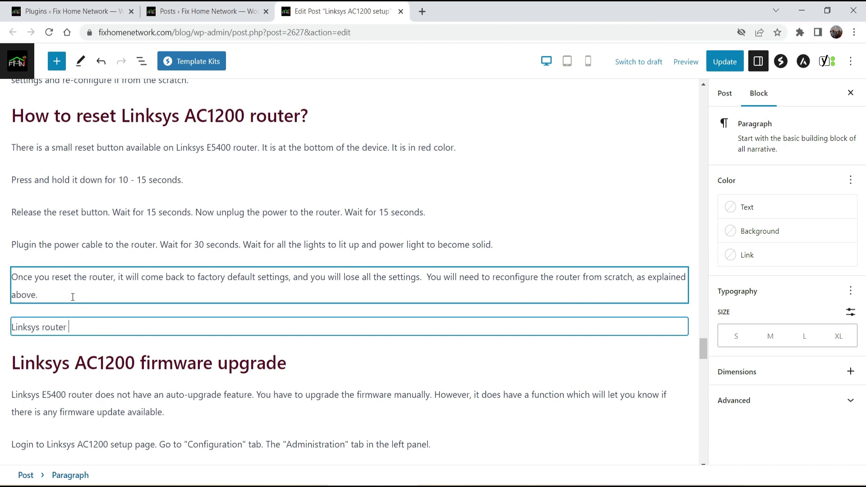
{"action": "type", "text": "setup"}
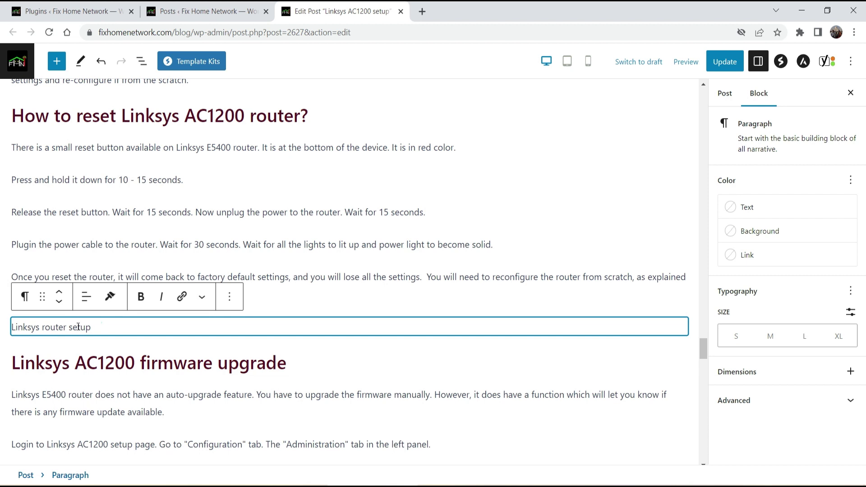
{"action": "triple_click", "coordinate": [129, 327]}
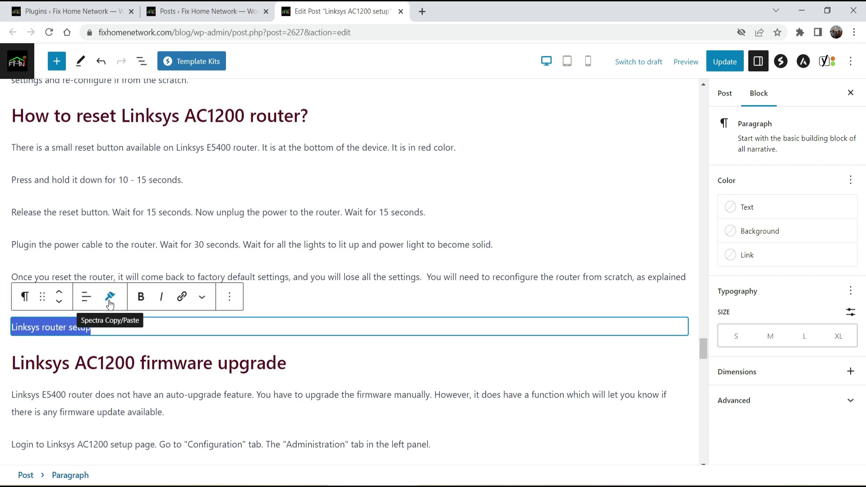
{"action": "mouse_move", "coordinate": [293, 338]}
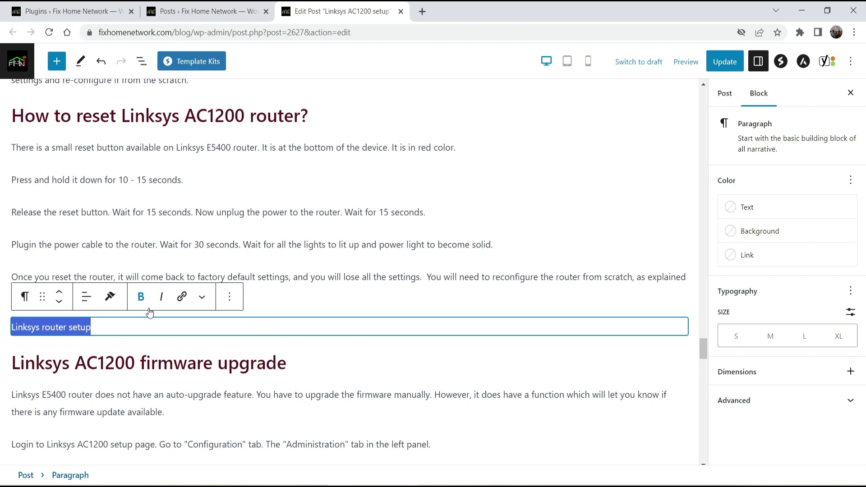
{"action": "scroll", "coordinate": [304, 309], "scroll_direction": "down", "scroll_amount": 20}
{"action": "scroll", "coordinate": [228, 295], "scroll_direction": "down", "scroll_amount": 5}
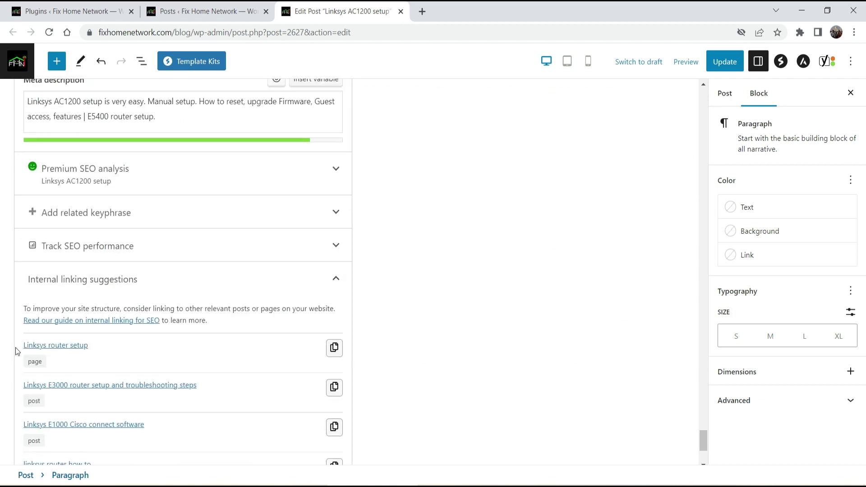
Remove the 'Linksys router setup' paragraph from its options menu, then restore it with Ctrl+Z.
{"action": "left_click_drag", "start_coordinate": [86, 351], "coordinate": [96, 355]}
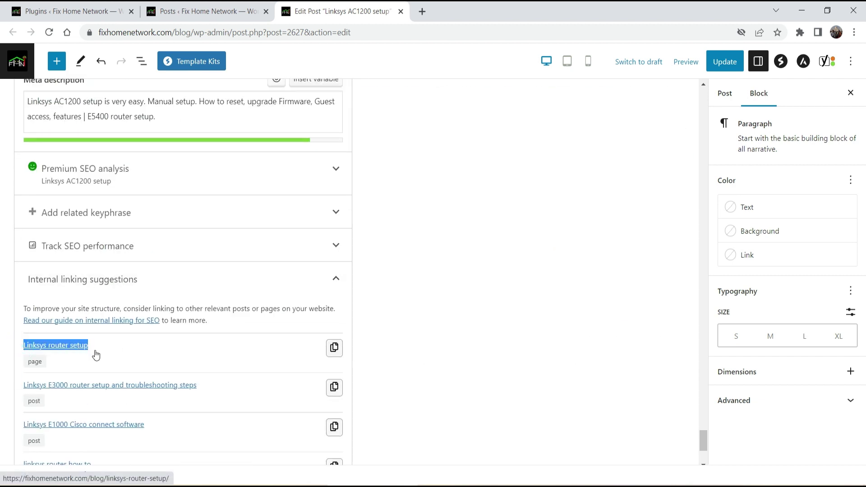
{"action": "scroll", "coordinate": [212, 286], "scroll_direction": "down", "scroll_amount": 15}
{"action": "scroll", "coordinate": [219, 257], "scroll_direction": "up", "scroll_amount": 3}
{"action": "scroll", "coordinate": [218, 259], "scroll_direction": "up", "scroll_amount": 12}
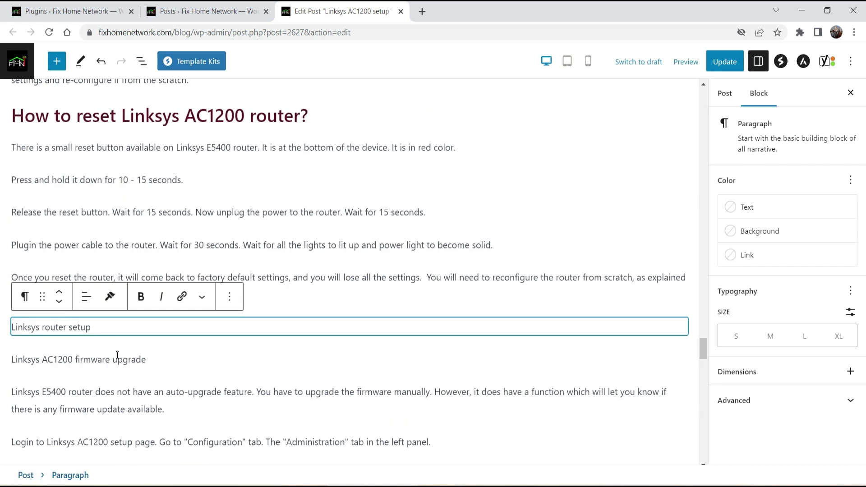
{"action": "left_click", "coordinate": [152, 360]}
{"action": "left_click", "coordinate": [194, 327]}
{"action": "left_click", "coordinate": [230, 296]}
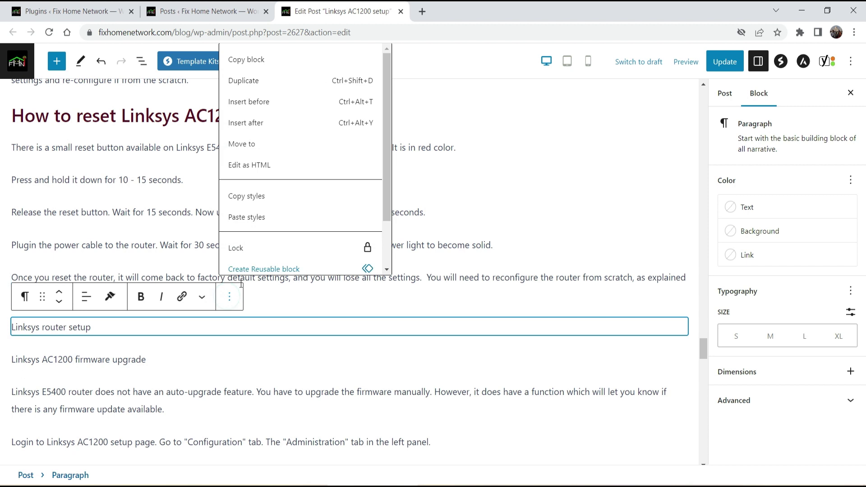
{"action": "scroll", "coordinate": [245, 271], "scroll_direction": "down", "scroll_amount": 2}
{"action": "left_click", "coordinate": [254, 258]}
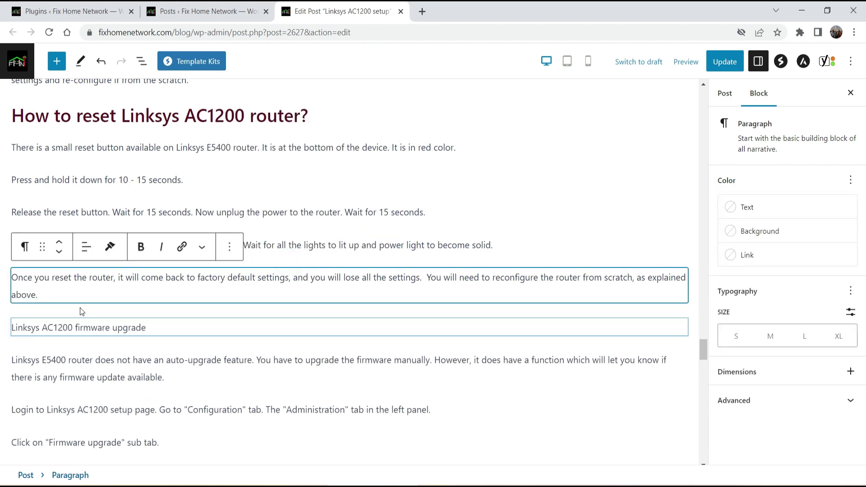
{"action": "key", "text": "ctrl+z"}
{"action": "key", "text": "ctrl+z"}
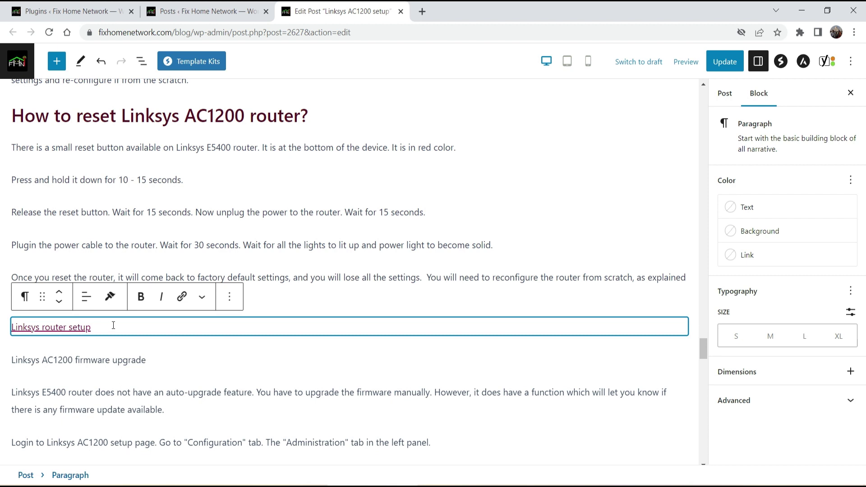
{"action": "scroll", "coordinate": [491, 218], "scroll_direction": "down", "scroll_amount": 15}
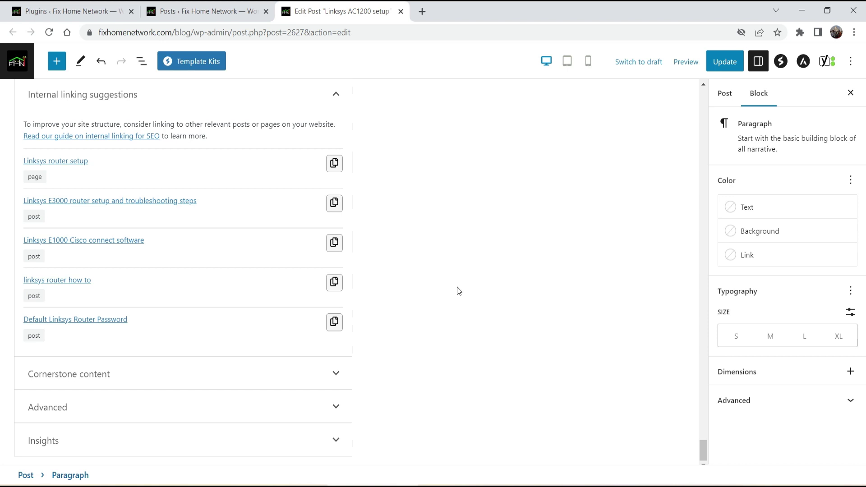
Save the updated Linksys AC1200 post with Ctrl+S.
{"action": "key", "text": "ctrl+s"}
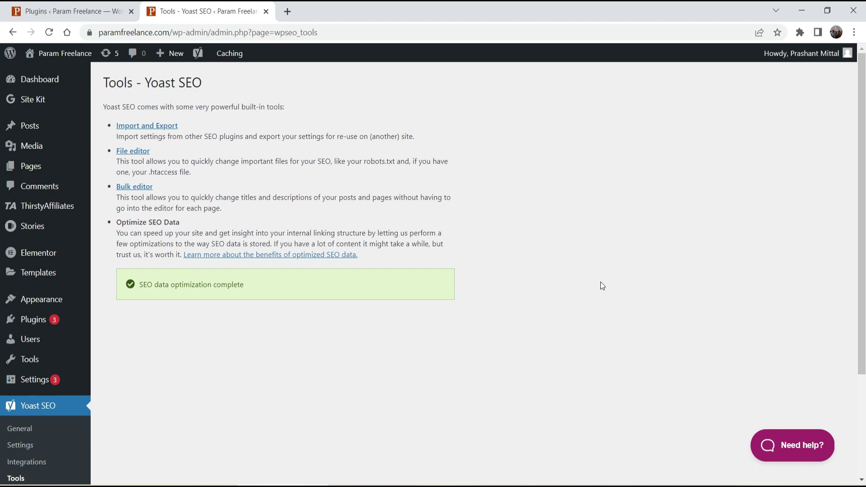
Open 'How to create popup form in elementor' in the Elementor editor in a new tab.
{"action": "left_click", "coordinate": [30, 127]}
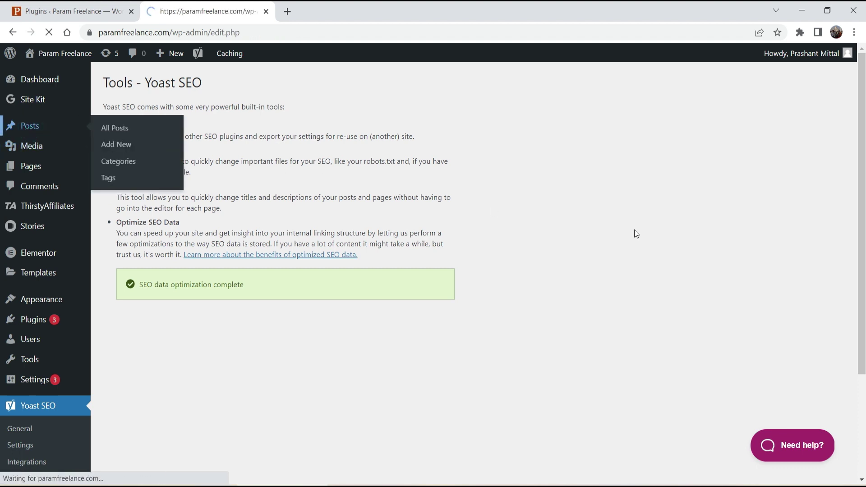
{"action": "mouse_move", "coordinate": [149, 188]}
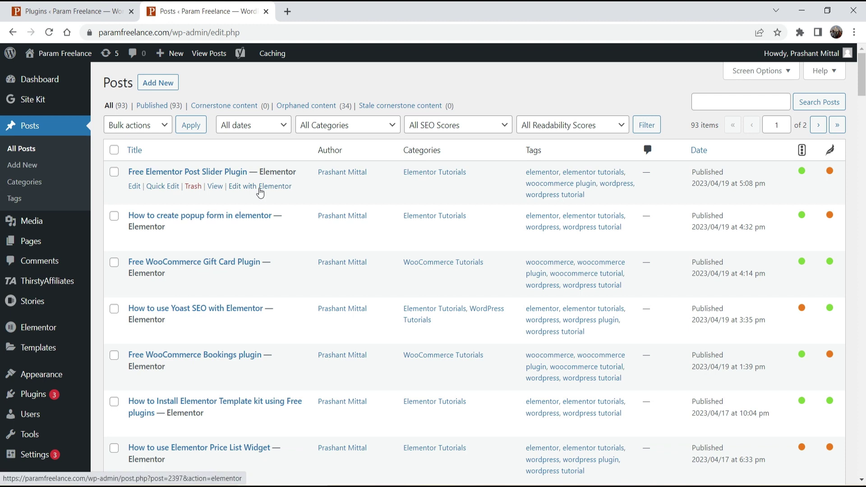
{"action": "right_click", "coordinate": [272, 243]}
{"action": "left_click", "coordinate": [327, 230]}
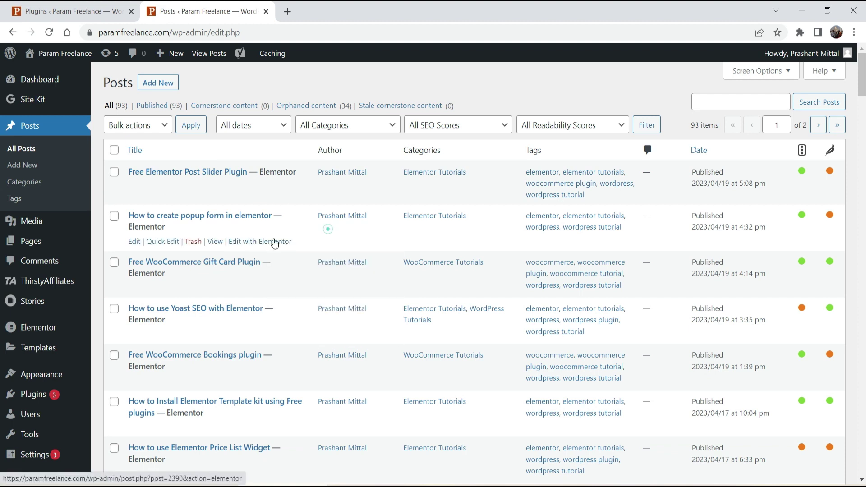
{"action": "right_click", "coordinate": [247, 245]}
{"action": "left_click", "coordinate": [280, 250]}
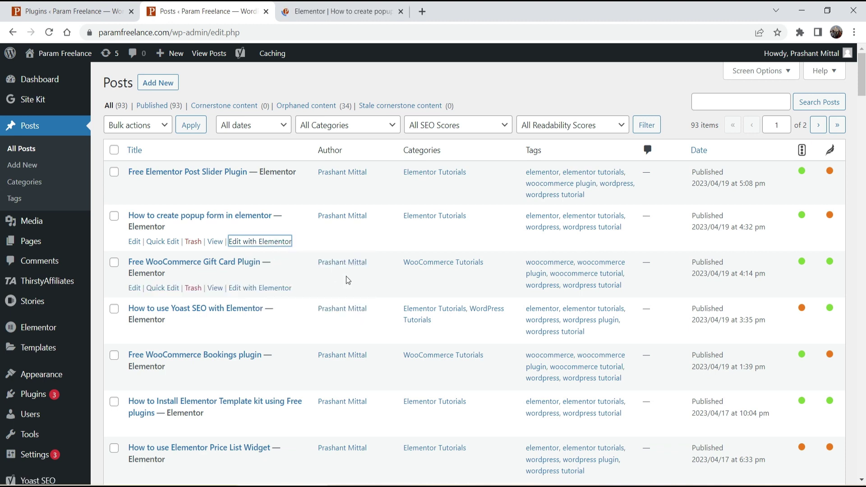
{"action": "left_click", "coordinate": [333, 12]}
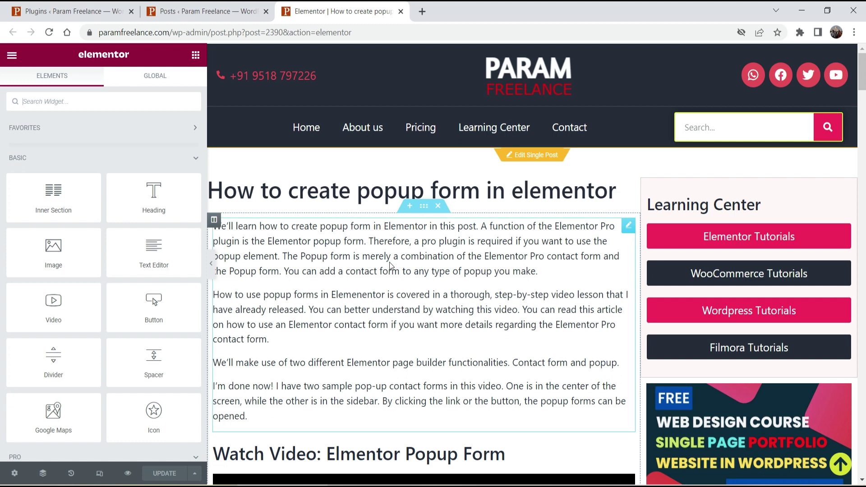
Expand internal linking suggestions under the Yoast SEO tab of Elementor's post settings, then return to All Posts.
{"action": "left_click", "coordinate": [15, 475]}
{"action": "left_click", "coordinate": [81, 88]}
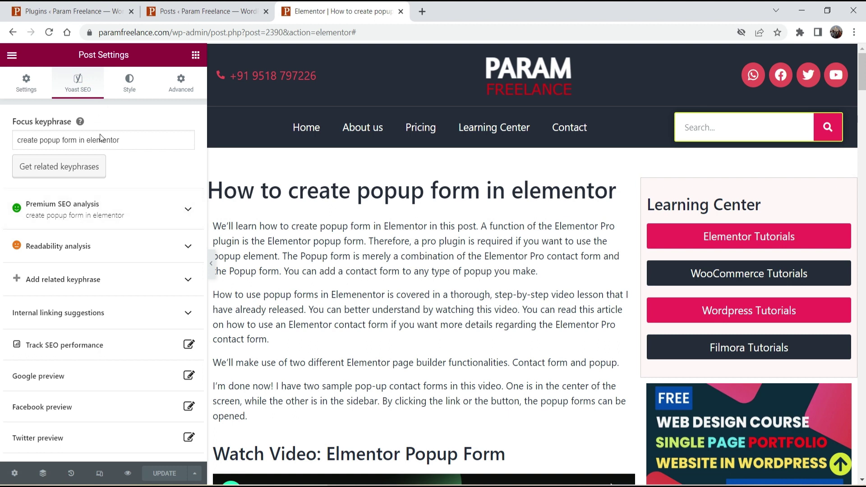
{"action": "left_click", "coordinate": [151, 311]}
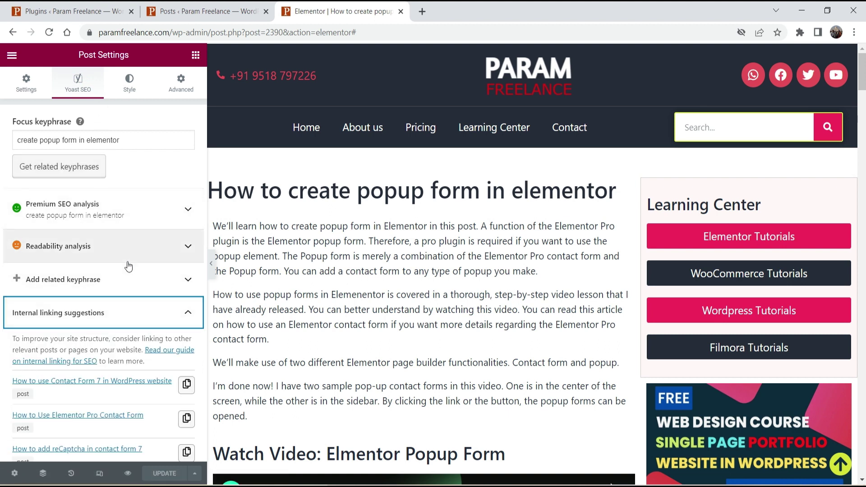
{"action": "scroll", "coordinate": [126, 303], "scroll_direction": "down", "scroll_amount": 5}
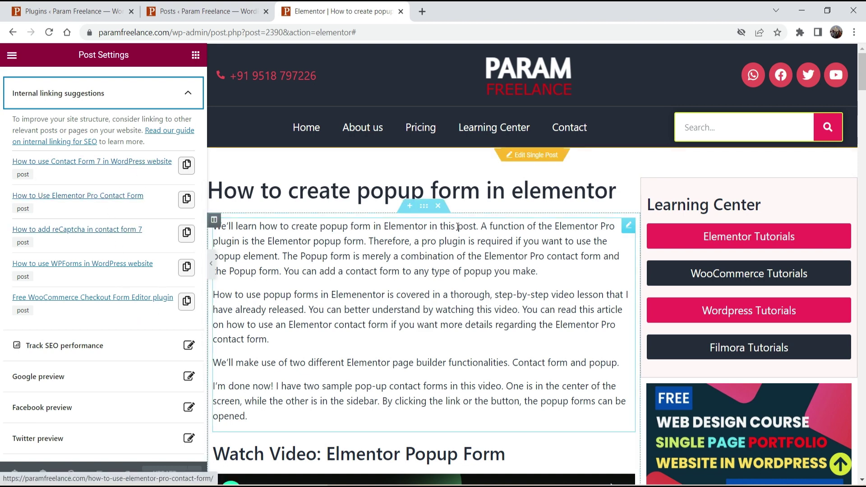
{"action": "scroll", "coordinate": [458, 227], "scroll_direction": "down", "scroll_amount": 20}
{"action": "scroll", "coordinate": [474, 233], "scroll_direction": "down", "scroll_amount": 16}
{"action": "scroll", "coordinate": [476, 227], "scroll_direction": "up", "scroll_amount": 20}
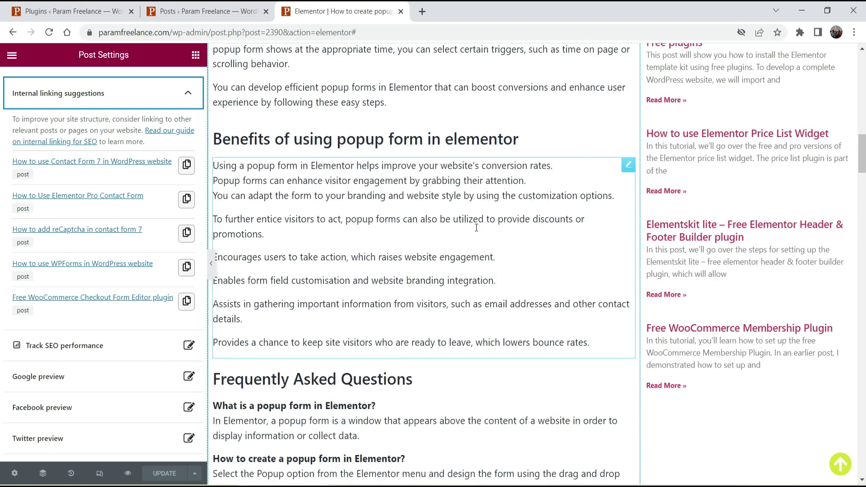
{"action": "left_click", "coordinate": [206, 11]}
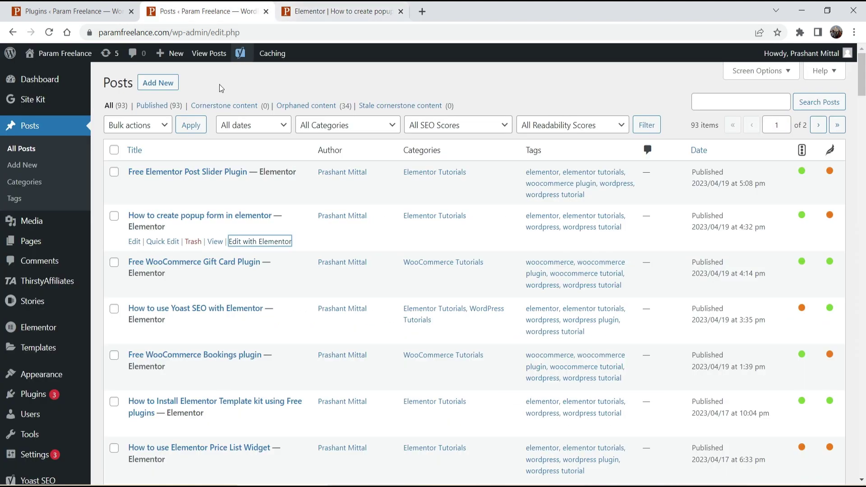
Open the popup form post in the block editor in a new tab and review its Yoast panel.
{"action": "right_click", "coordinate": [134, 244]}
{"action": "left_click", "coordinate": [171, 274]}
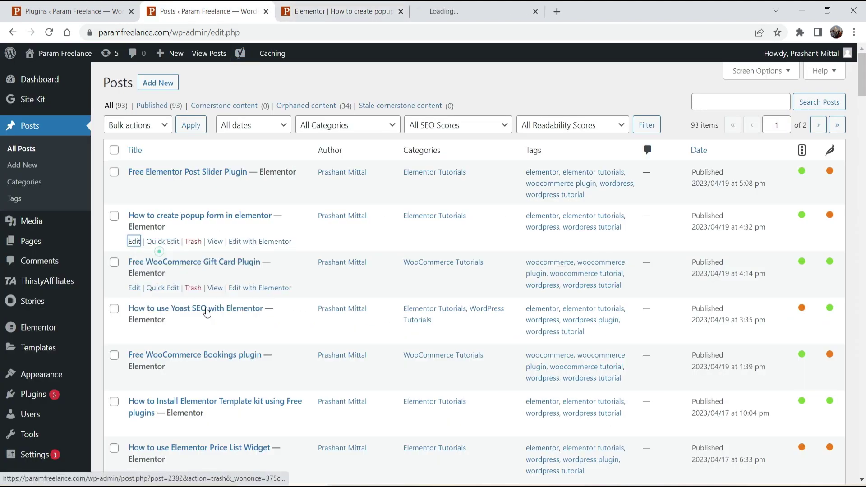
{"action": "left_click", "coordinate": [444, 13]}
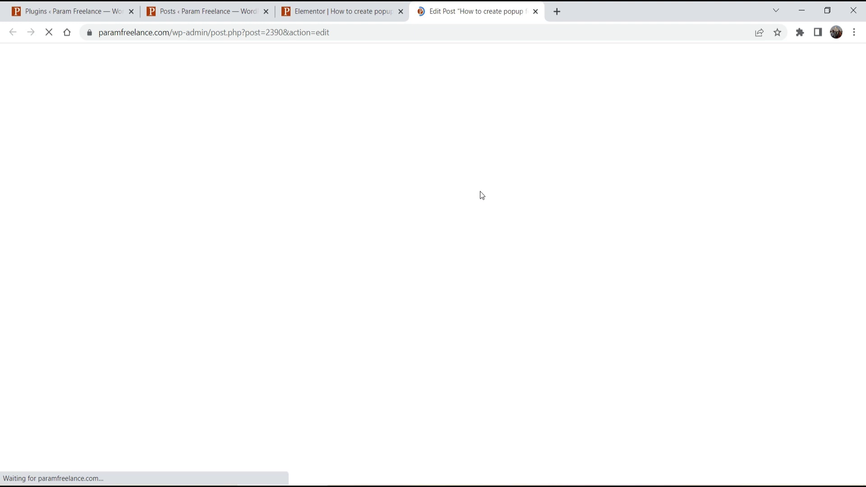
{"action": "scroll", "coordinate": [479, 195], "scroll_direction": "down", "scroll_amount": 4}
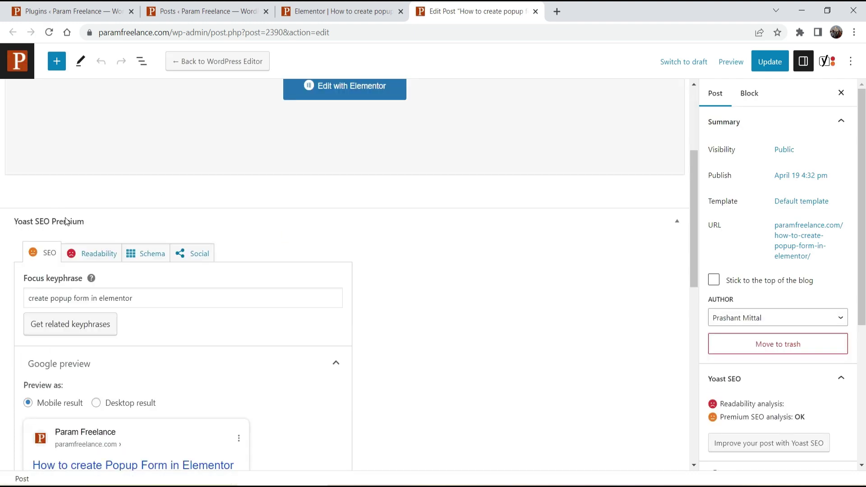
{"action": "scroll", "coordinate": [135, 214], "scroll_direction": "down", "scroll_amount": 9}
{"action": "scroll", "coordinate": [135, 215], "scroll_direction": "down", "scroll_amount": 3}
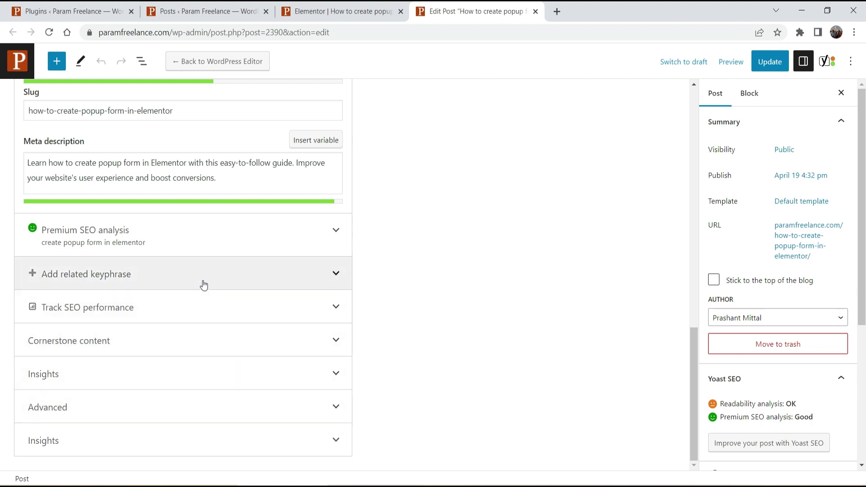
{"action": "scroll", "coordinate": [201, 275], "scroll_direction": "up", "scroll_amount": 5}
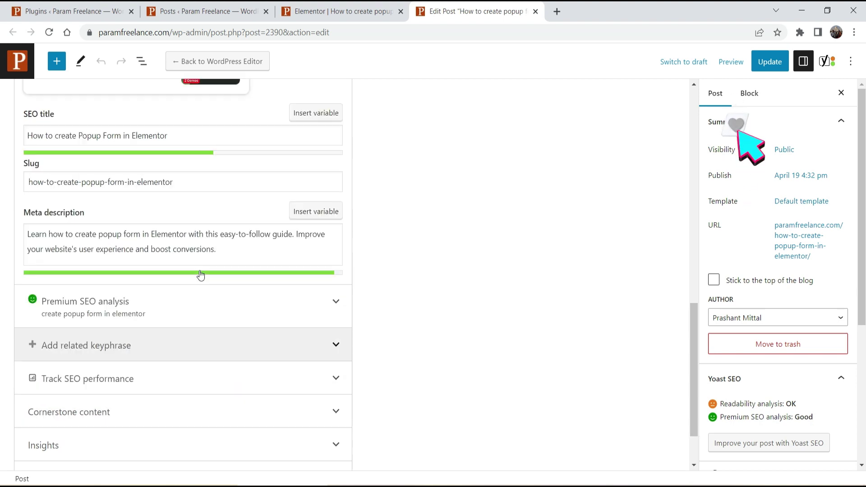
Compare the Elementor editor's Yoast suggestions with the block editor's by switching between their tabs.
{"action": "left_click", "coordinate": [342, 12]}
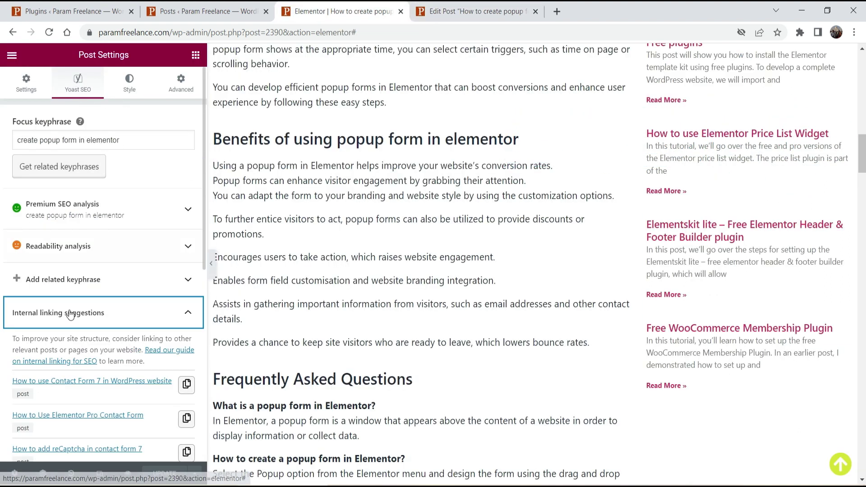
{"action": "scroll", "coordinate": [74, 307], "scroll_direction": "down", "scroll_amount": 5}
{"action": "scroll", "coordinate": [90, 226], "scroll_direction": "up", "scroll_amount": 5}
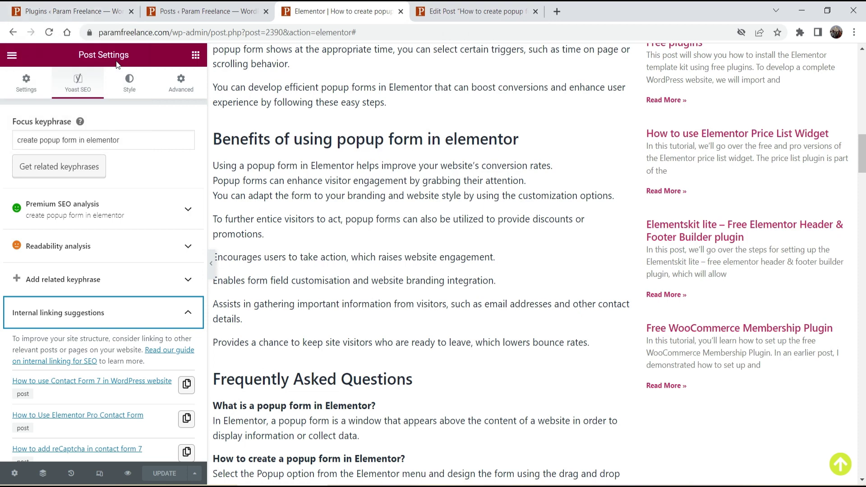
{"action": "left_click", "coordinate": [479, 11]}
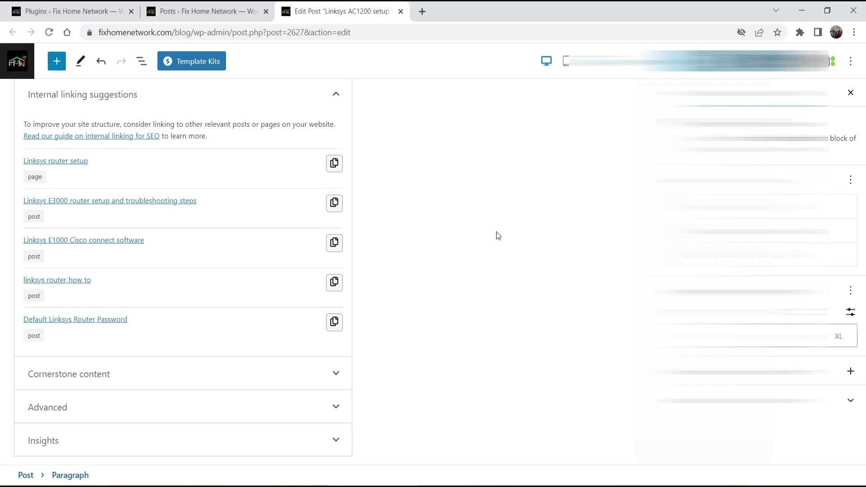
Return to the YouTube Link Whisper internal link building tutorial, paused at 0:23.
{"action": "scroll", "coordinate": [496, 231], "scroll_direction": "up", "scroll_amount": 20}
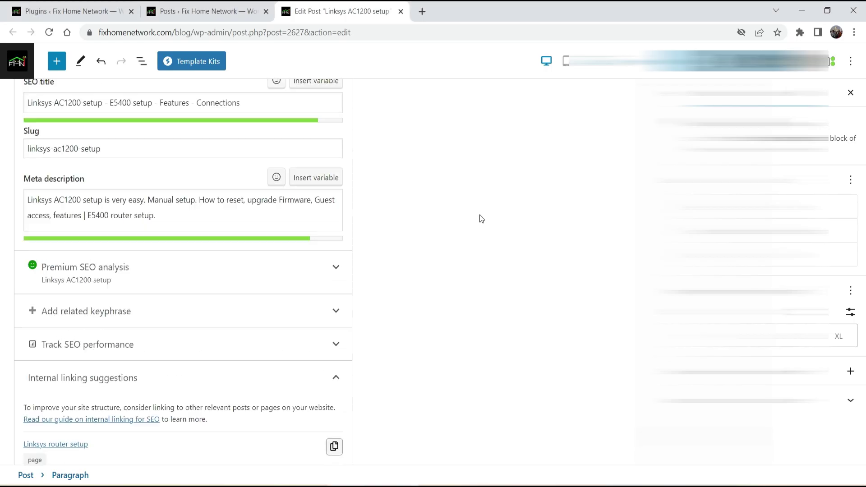
{"action": "scroll", "coordinate": [451, 233], "scroll_direction": "up", "scroll_amount": 6}
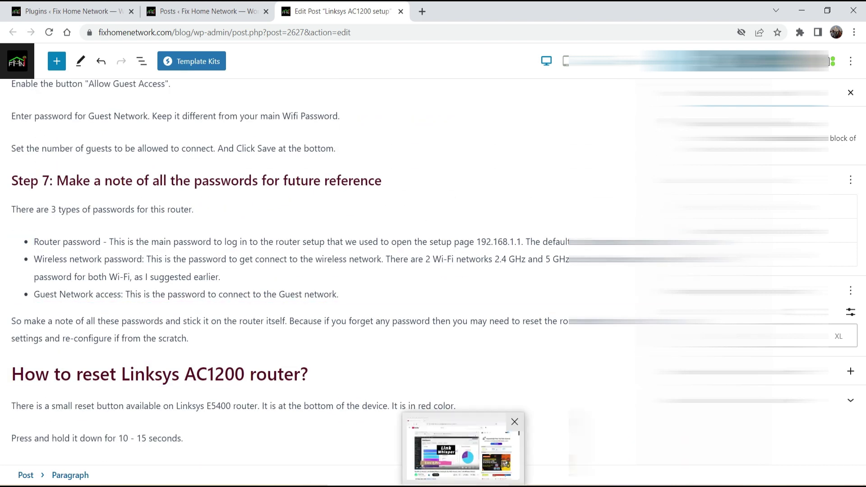
{"action": "left_click", "coordinate": [463, 486]}
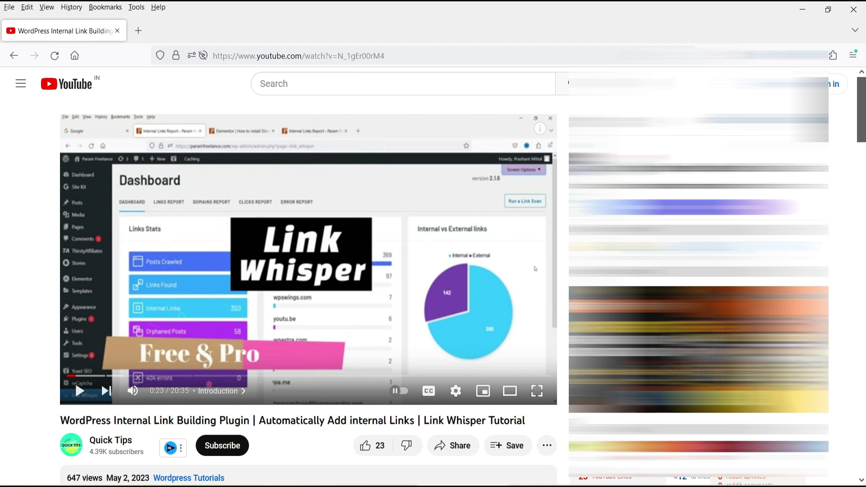
{"action": "mouse_move", "coordinate": [300, 243]}
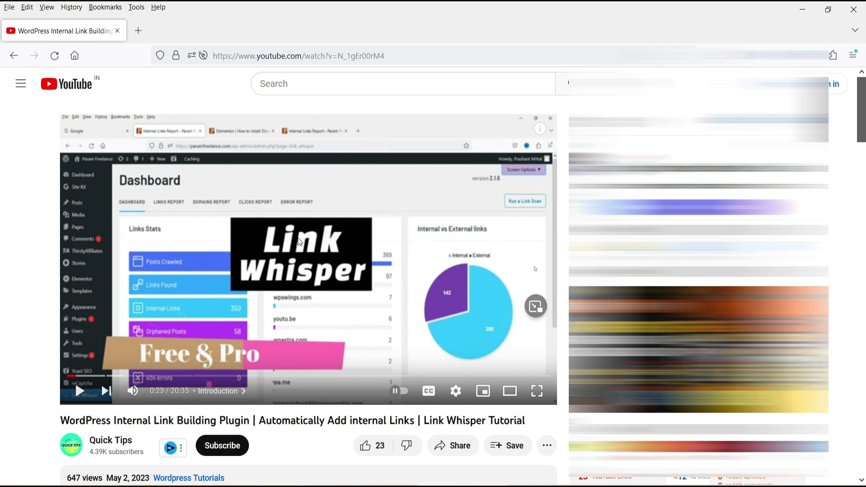